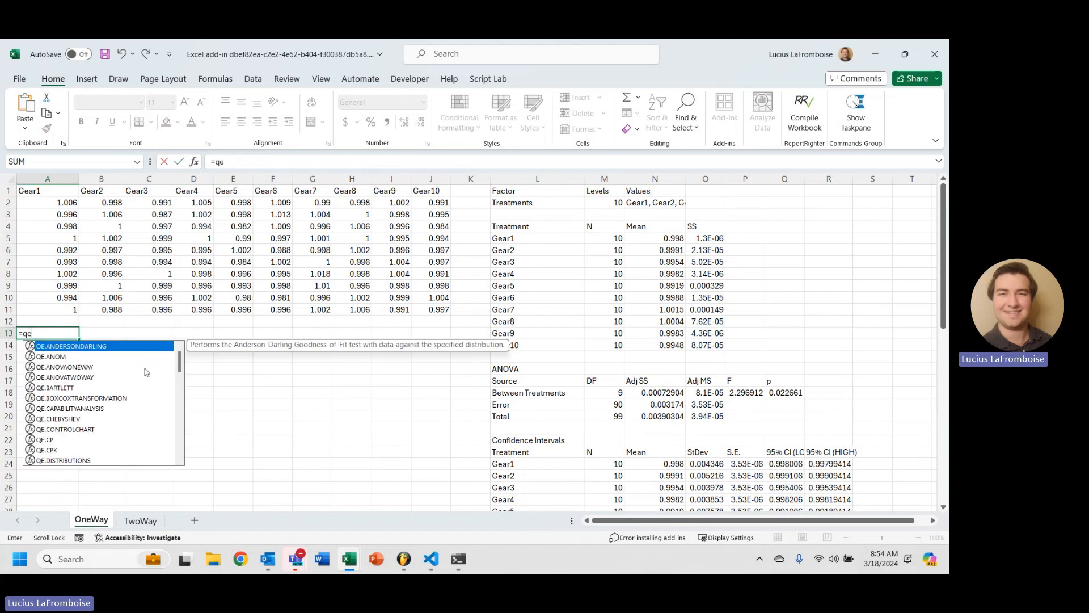
- Create an interval plot named "Gear Cavity" in A13 with QE.INTERVALPLOT on A1:J11, leaving confidence and pooling blank, and move it beside the gear data
text(.inter)
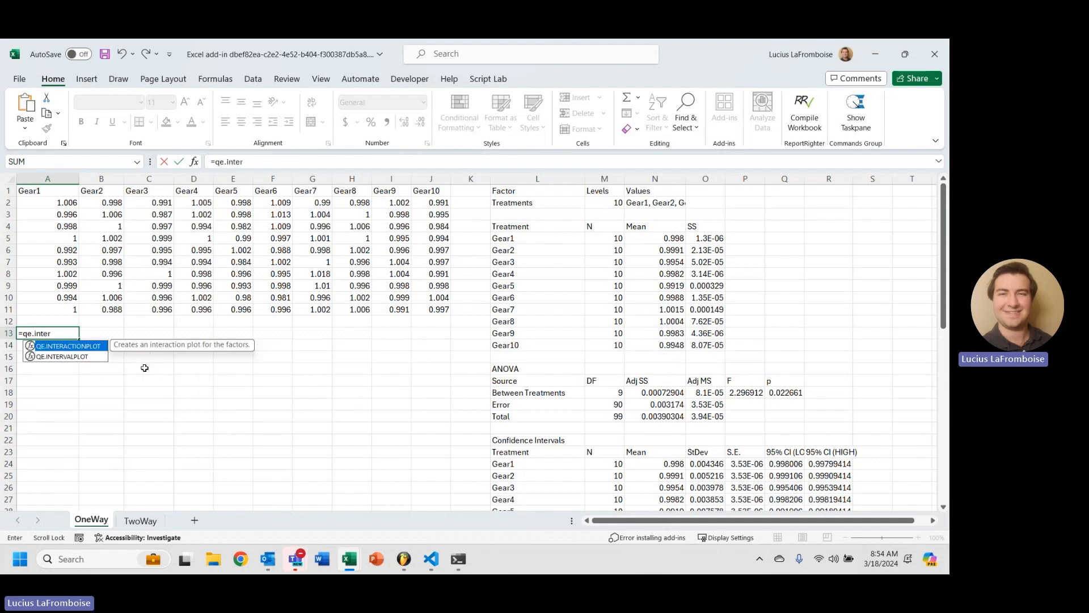
key(Down)
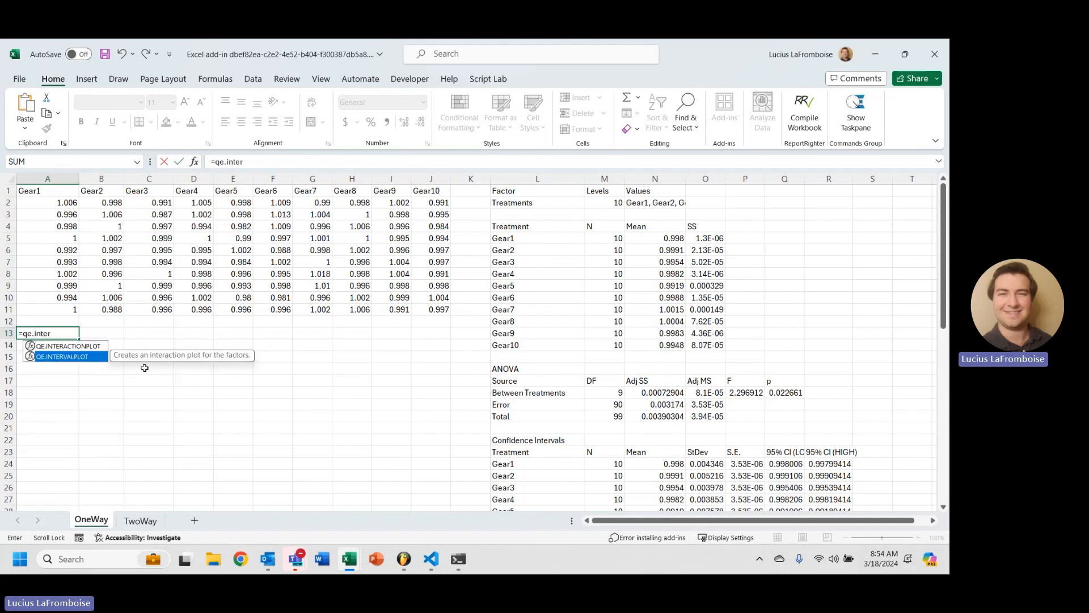
key(Tab)
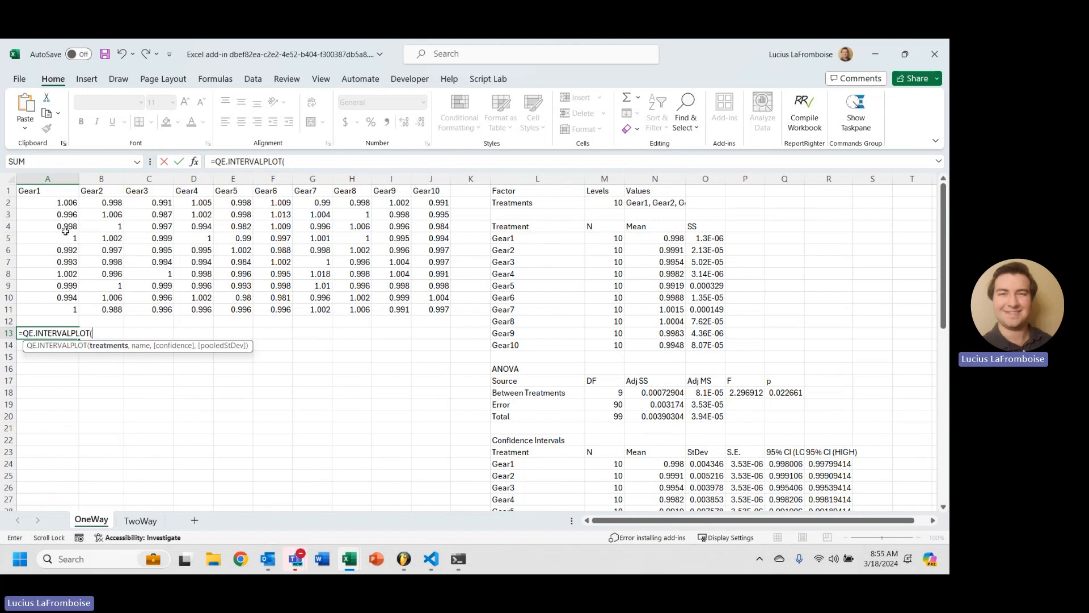
drag(29, 191, 437, 310)
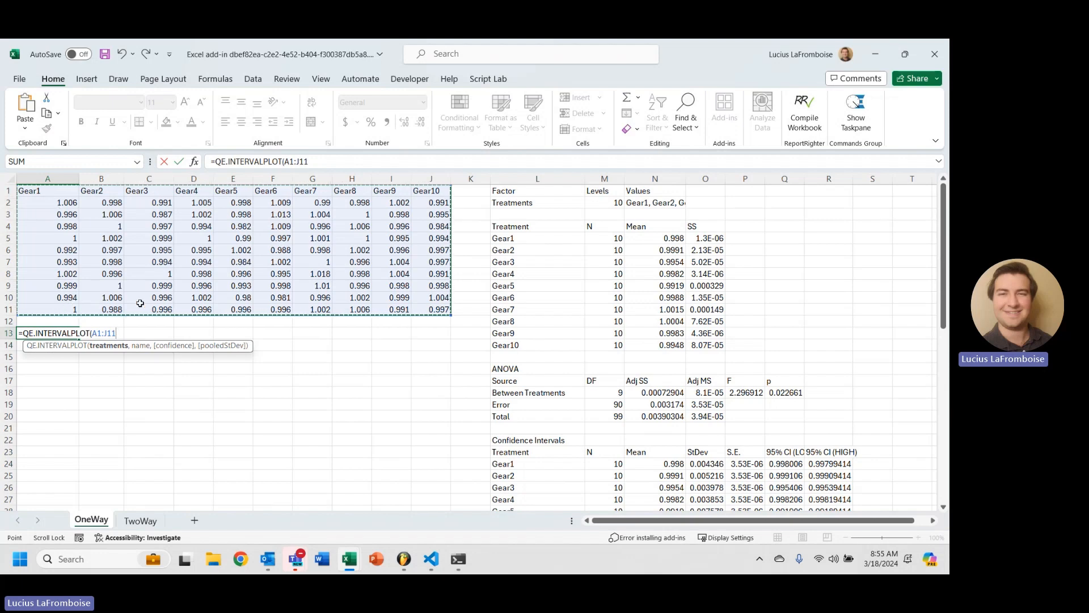
text(,)
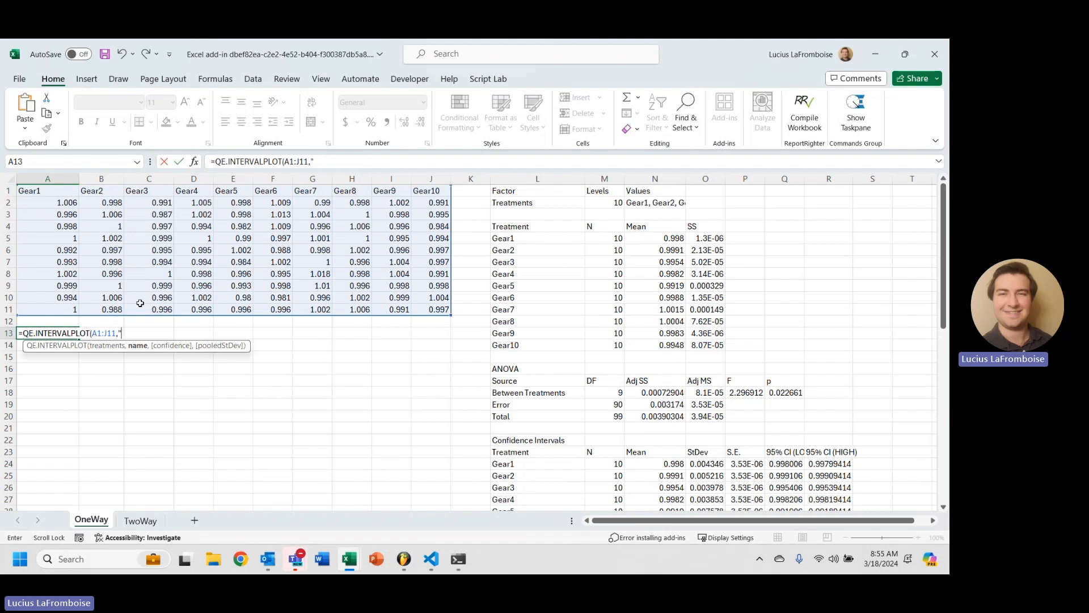
text("Gear Cavity",)
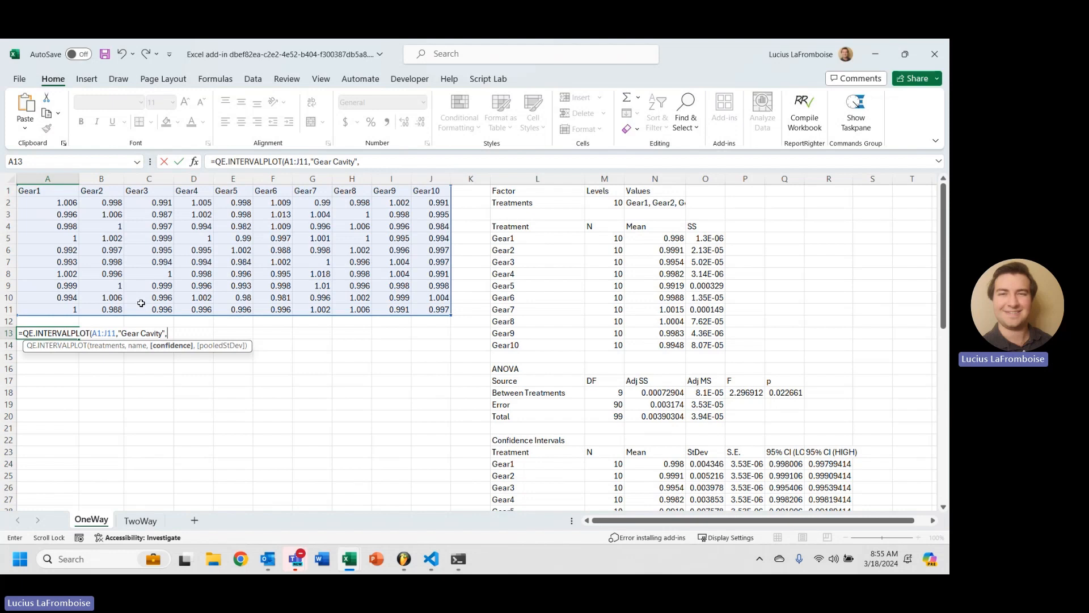
text(,)
text())
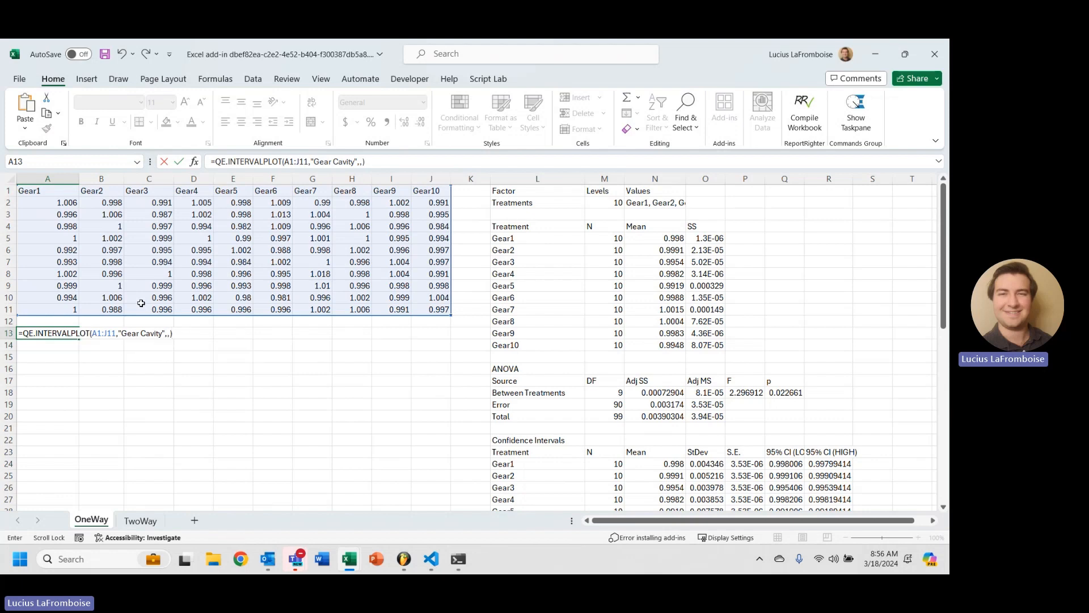
key(Return)
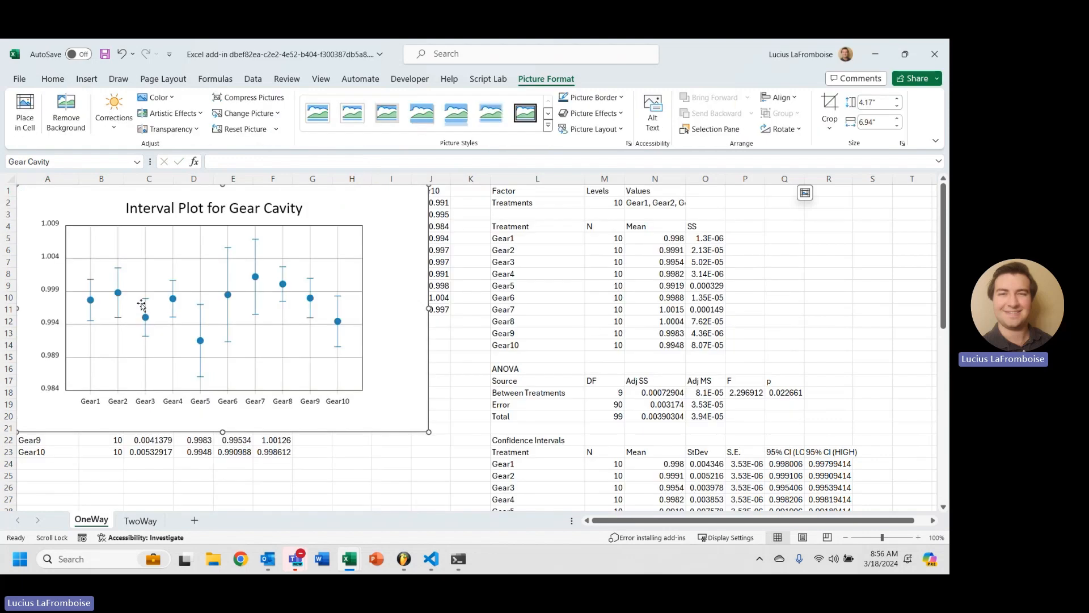
drag(142, 304, 432, 301)
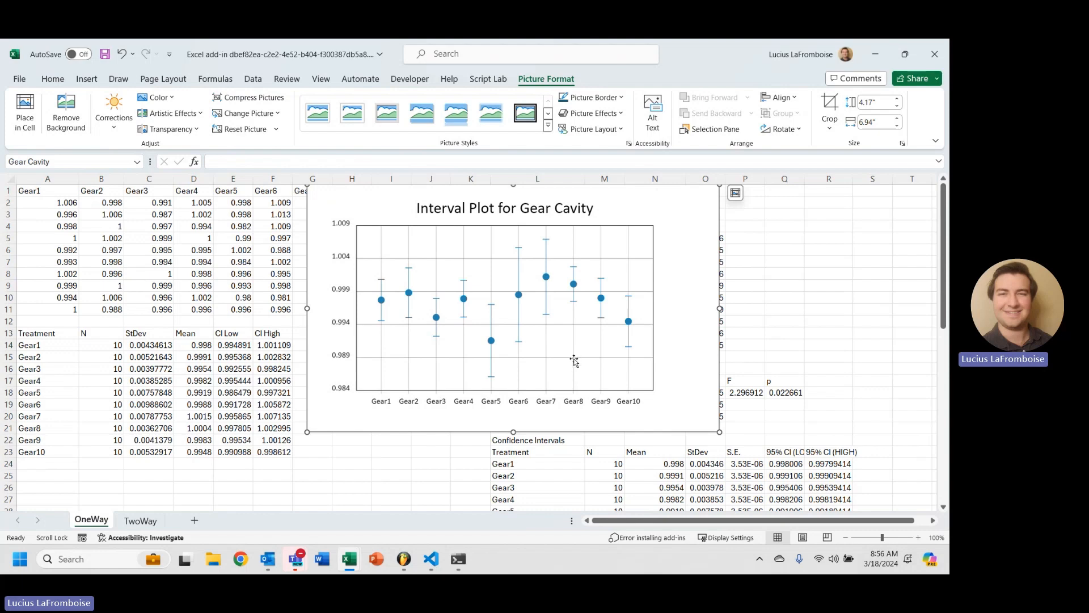
drag(343, 197, 493, 197)
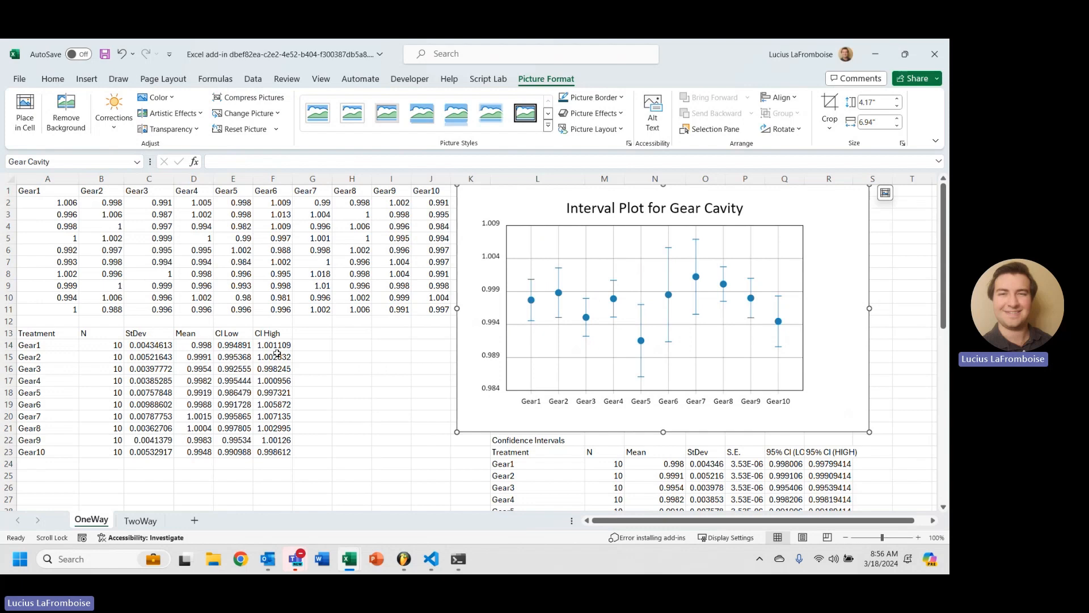
- Examine the treatment, N, StDev, Mean, CI Low and CI High columns of the interval plot's results table
click(232, 345)
click(60, 349)
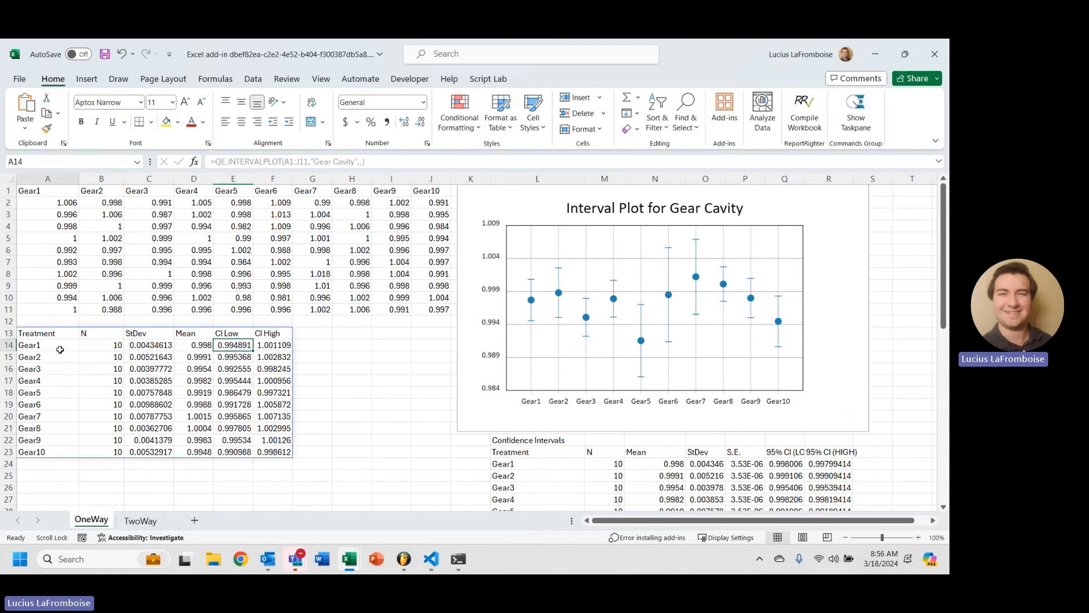
click(106, 345)
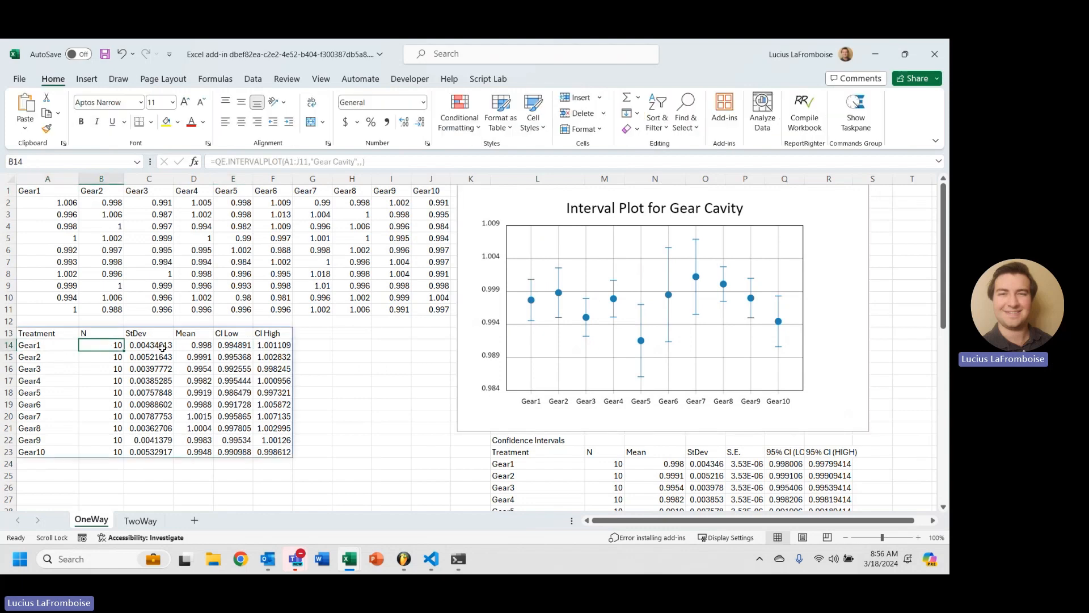
click(150, 346)
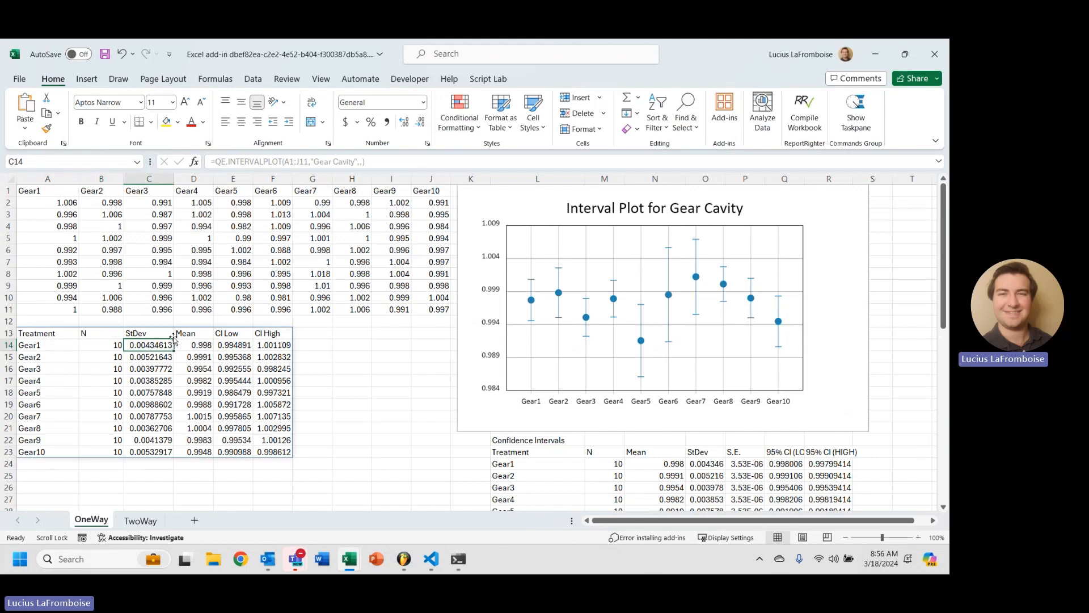
click(202, 350)
drag(233, 347, 273, 347)
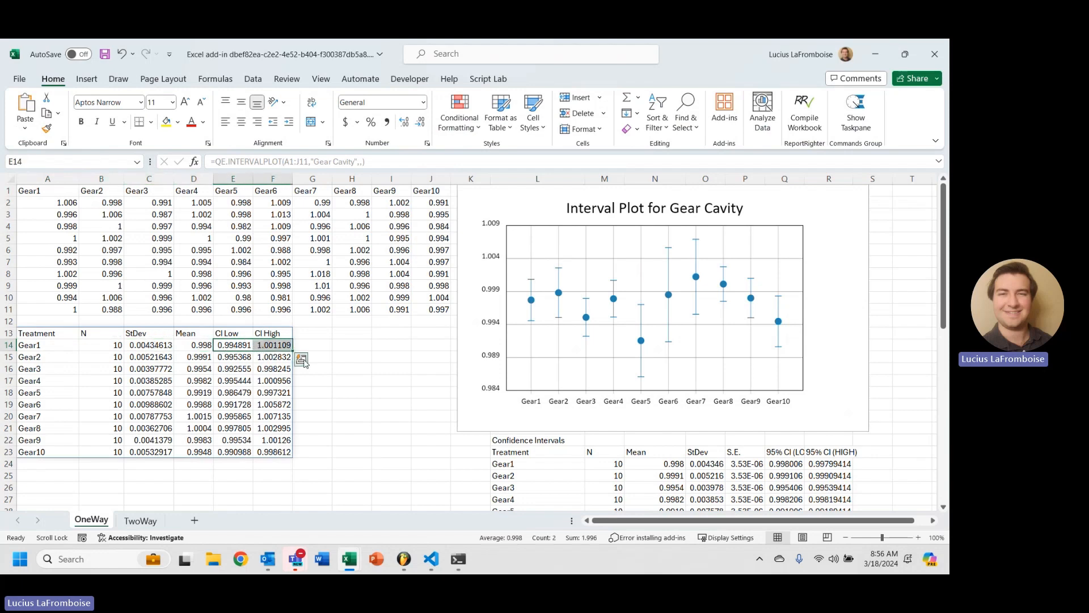
drag(237, 354, 233, 439)
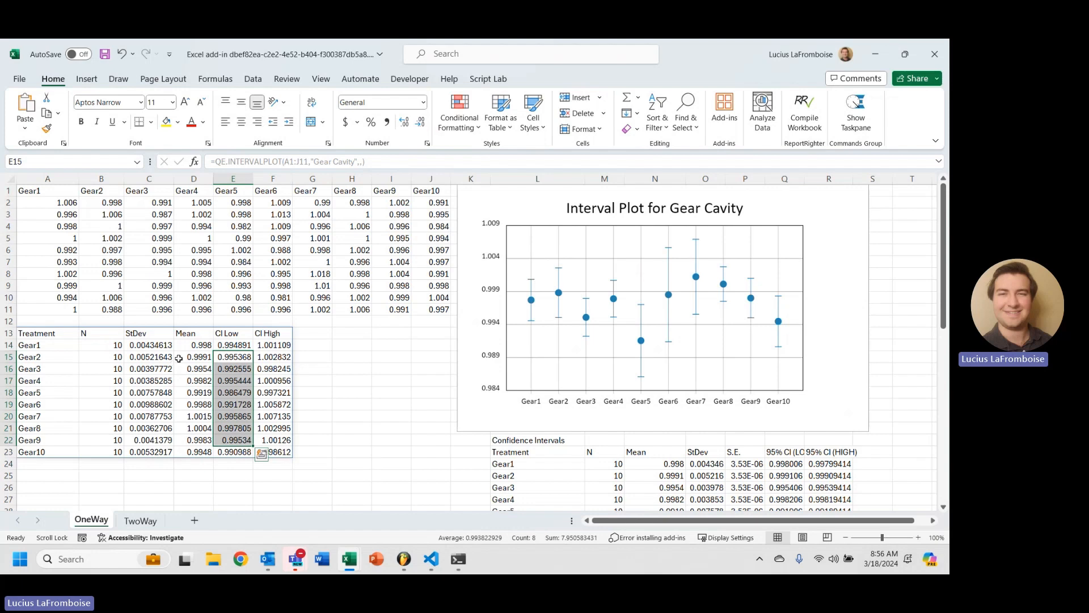
drag(388, 331, 381, 324)
scroll(65, 352, down, 3)
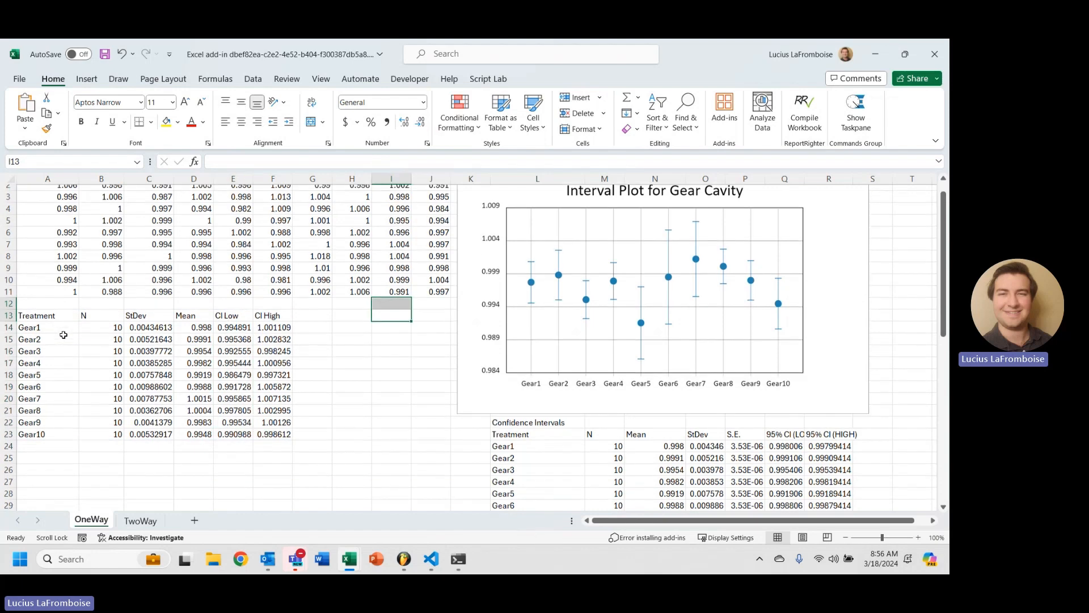
scroll(57, 357, up, 3)
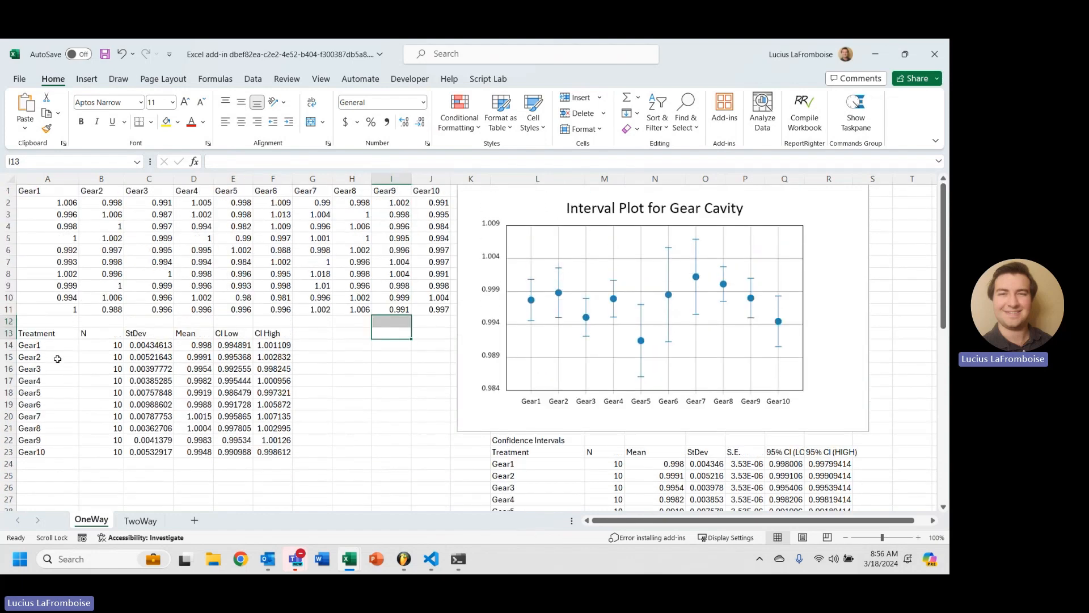
- In A25, create a QE.INTERVALPLOT of A1:J11 named "Gear Cavity (Pooled)" with blank confidence and pooled standard deviation set to true
click(63, 464)
click(64, 475)
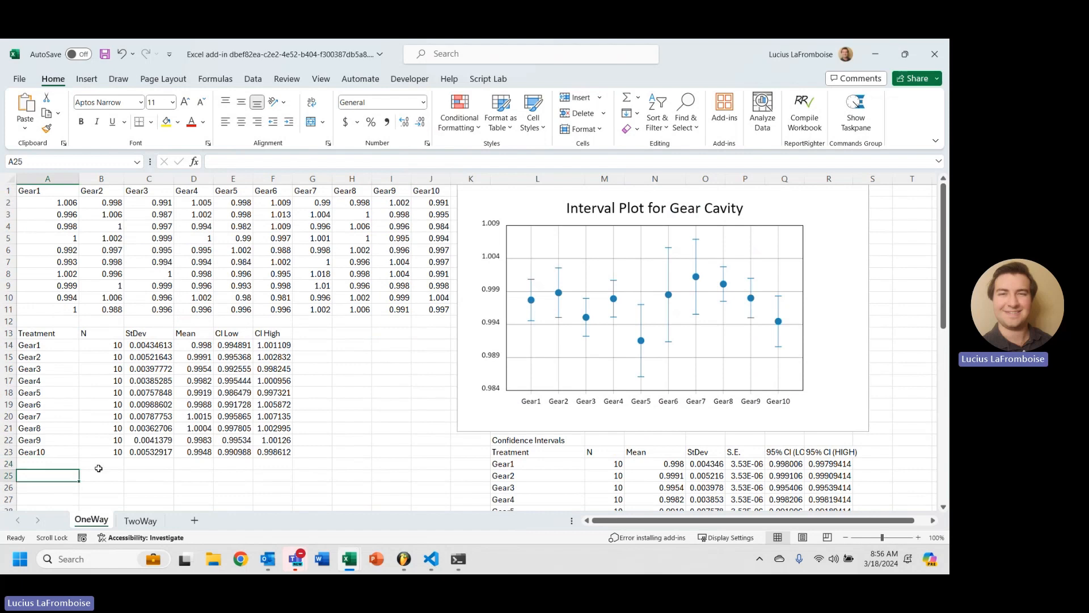
text(=qe.inter)
key(Down)
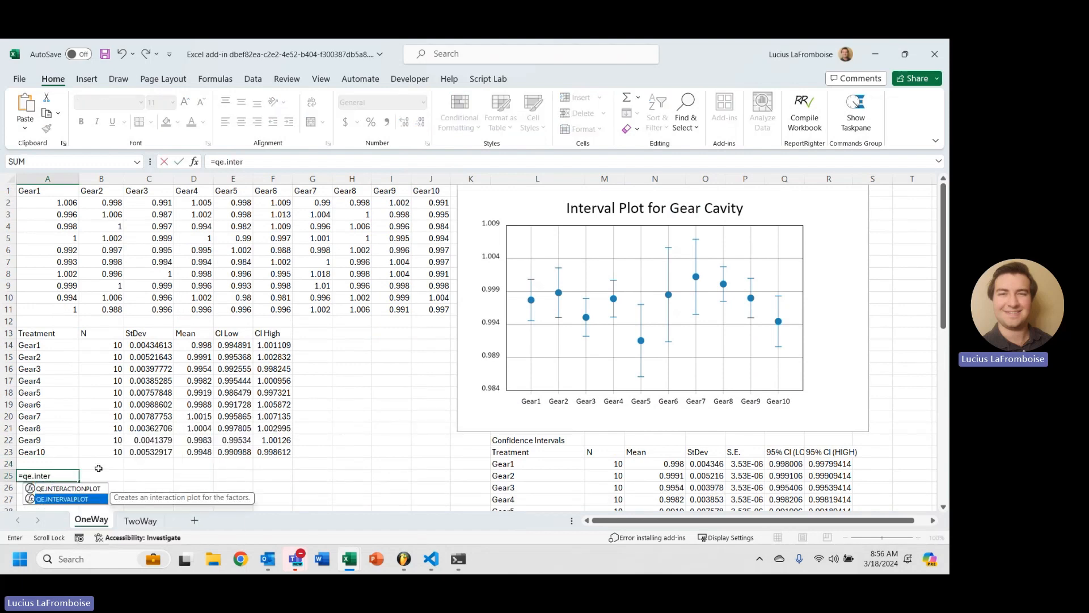
key(Tab)
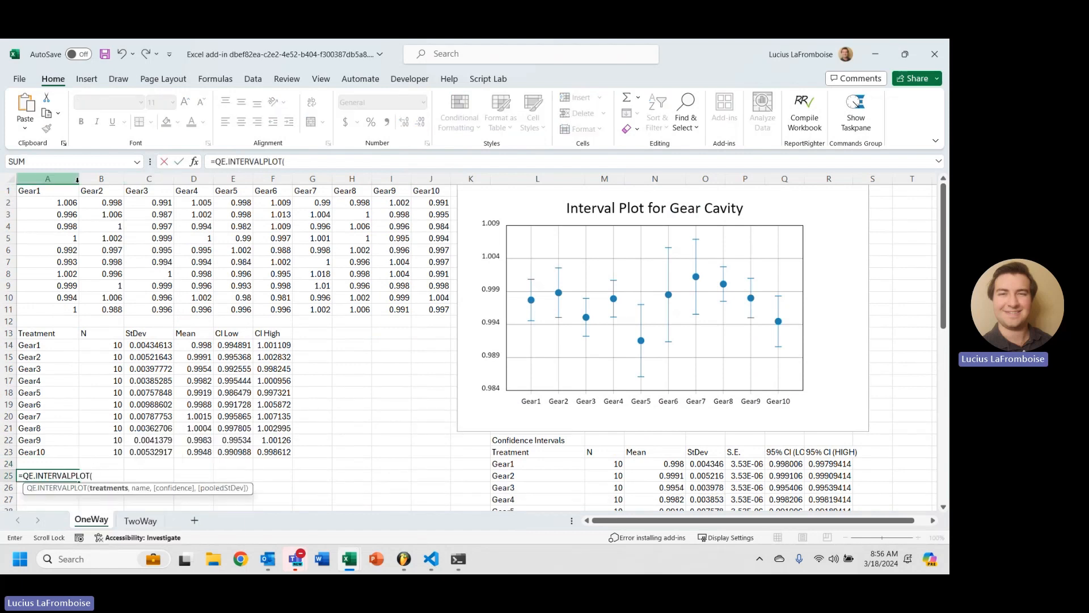
drag(62, 193, 442, 310)
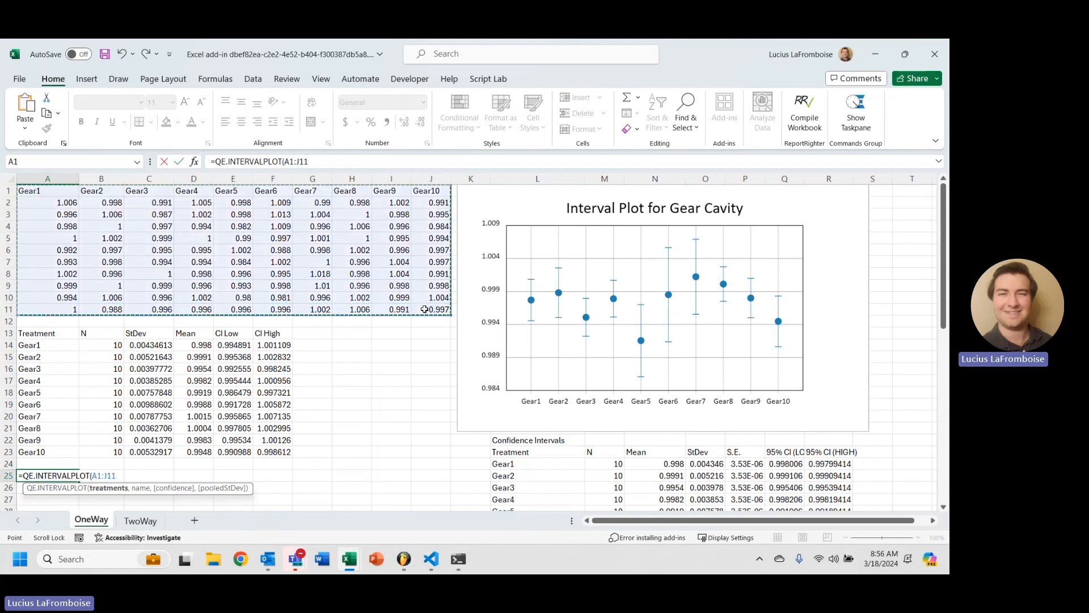
text(,")
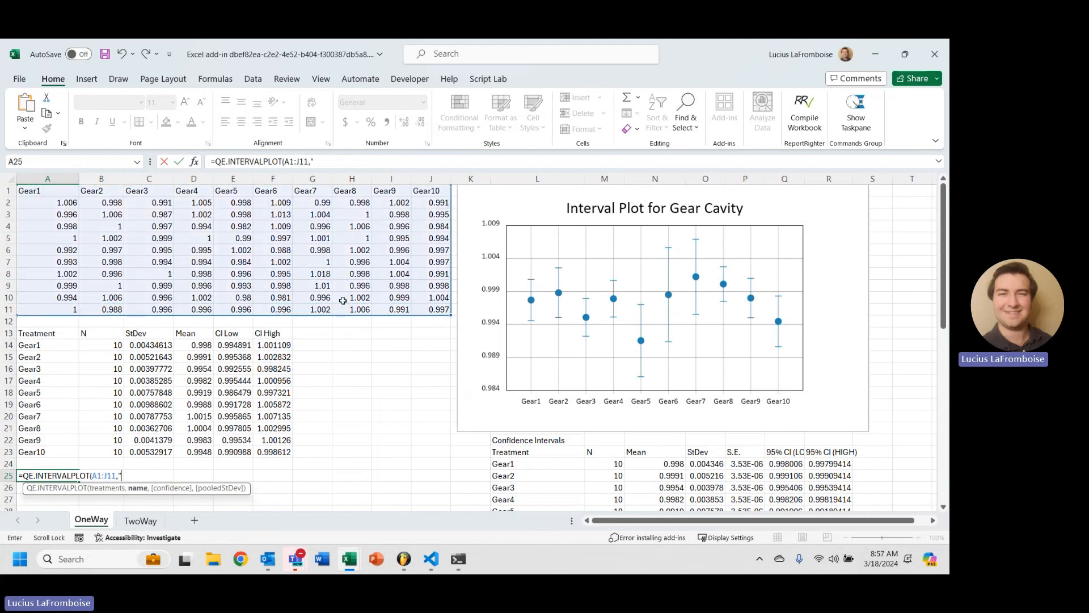
text(Gear Cavity)
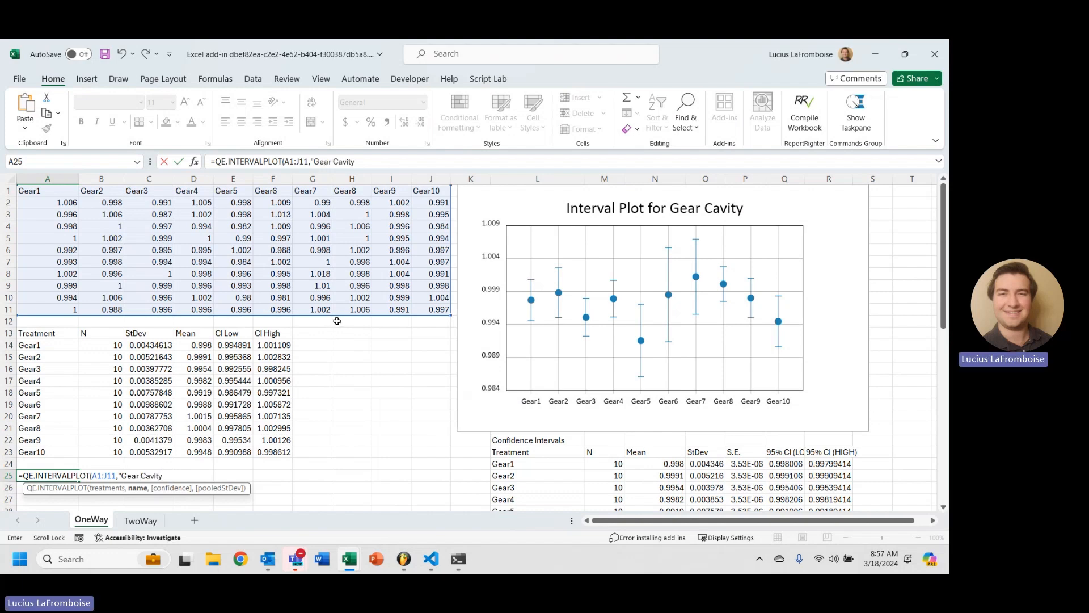
text( (Pooled)", ,)
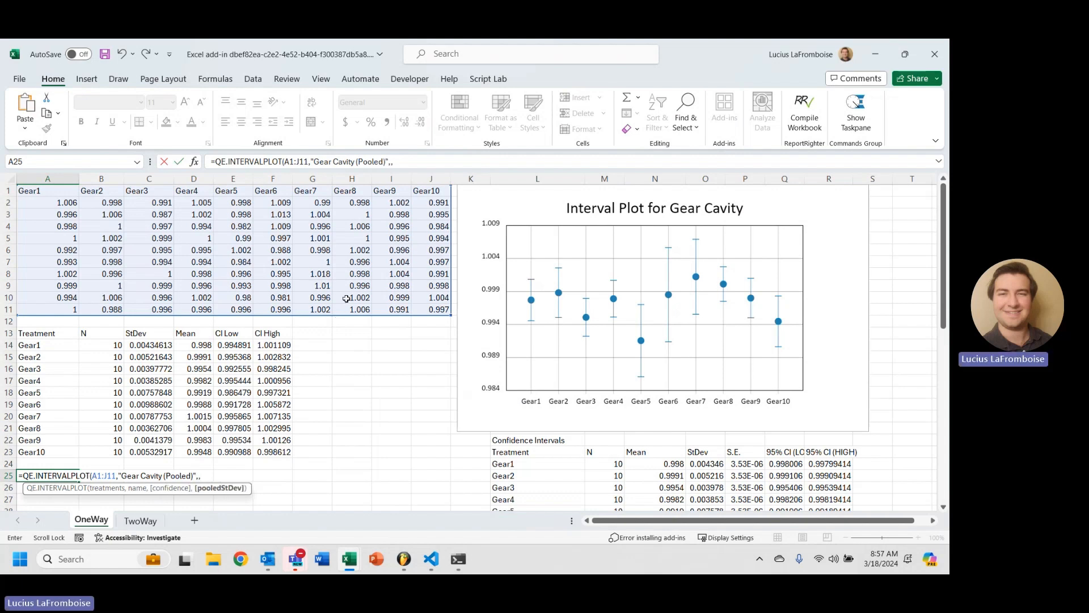
text(true)
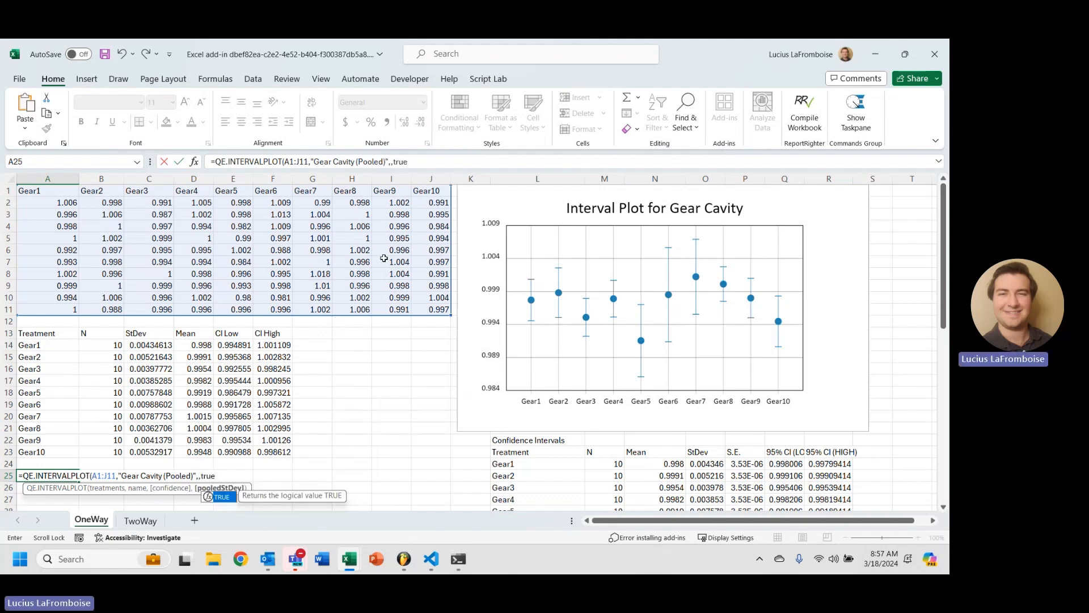
text())
key(Return)
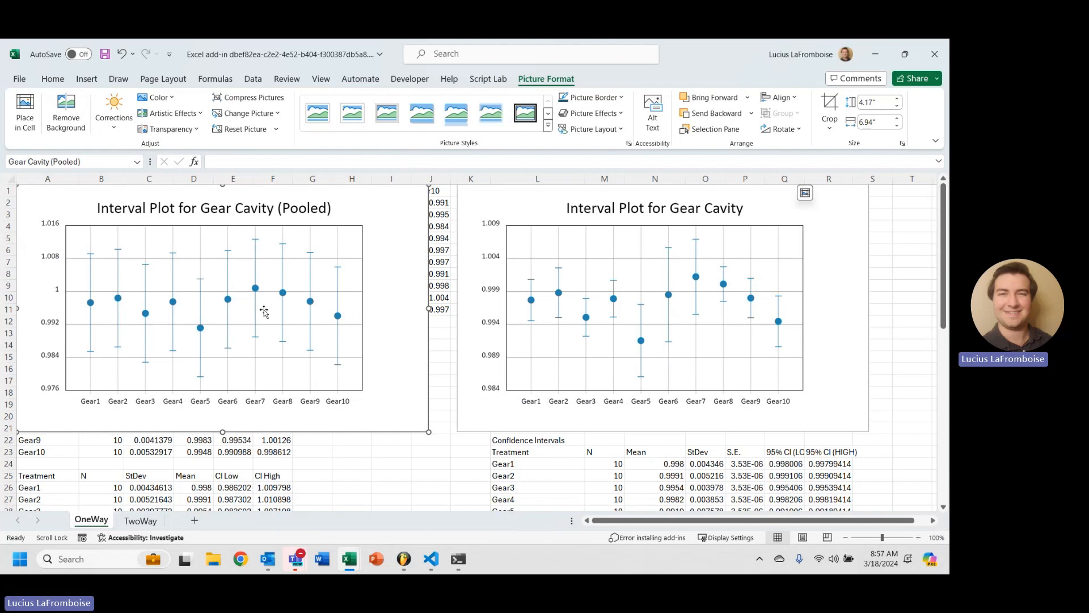
- Move the pooled interval plot directly below the first plot and review it alongside its results table
drag(227, 300, 545, 372)
scroll(421, 363, up, 5)
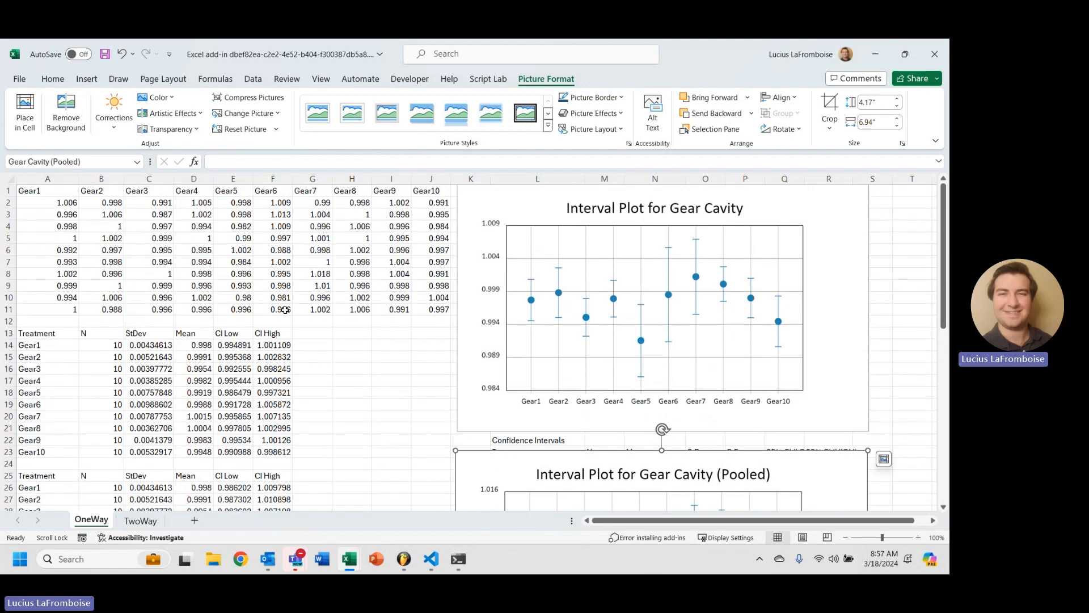
scroll(421, 363, down, 7)
scroll(757, 380, down, 1)
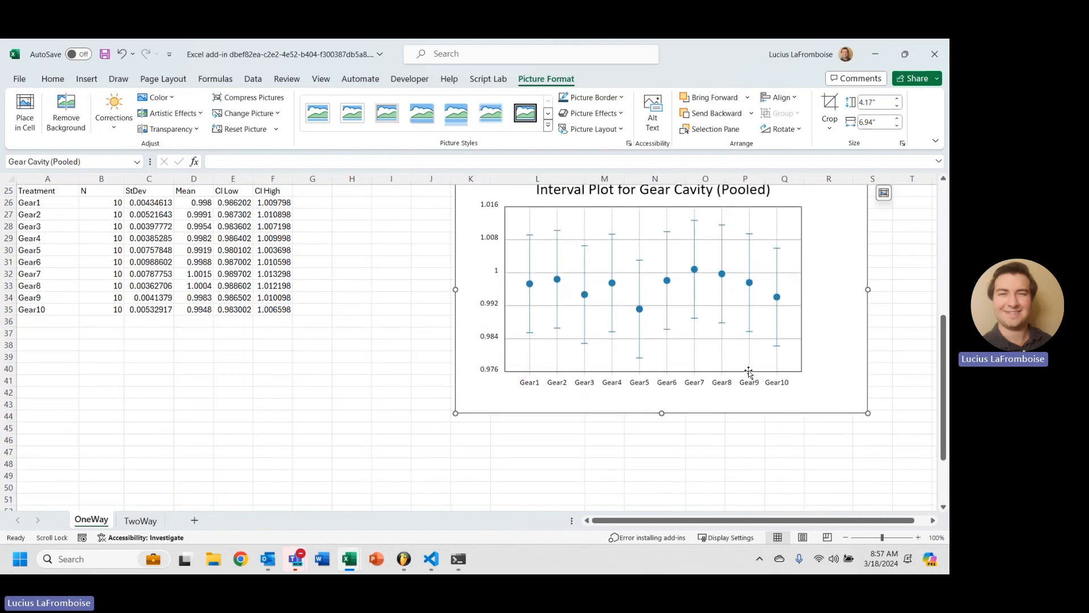
scroll(726, 388, up, 1)
scroll(726, 387, up, 2)
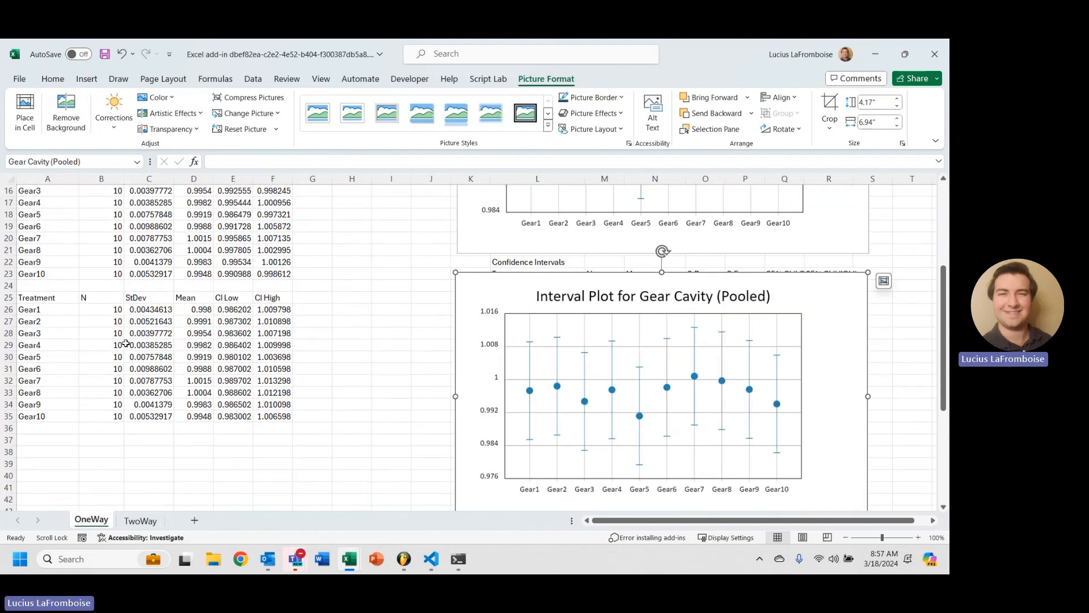
- Set the confidence argument of the pooled interval plot formula in A25 to .99 and compare the two plots
click(44, 297)
click(392, 162)
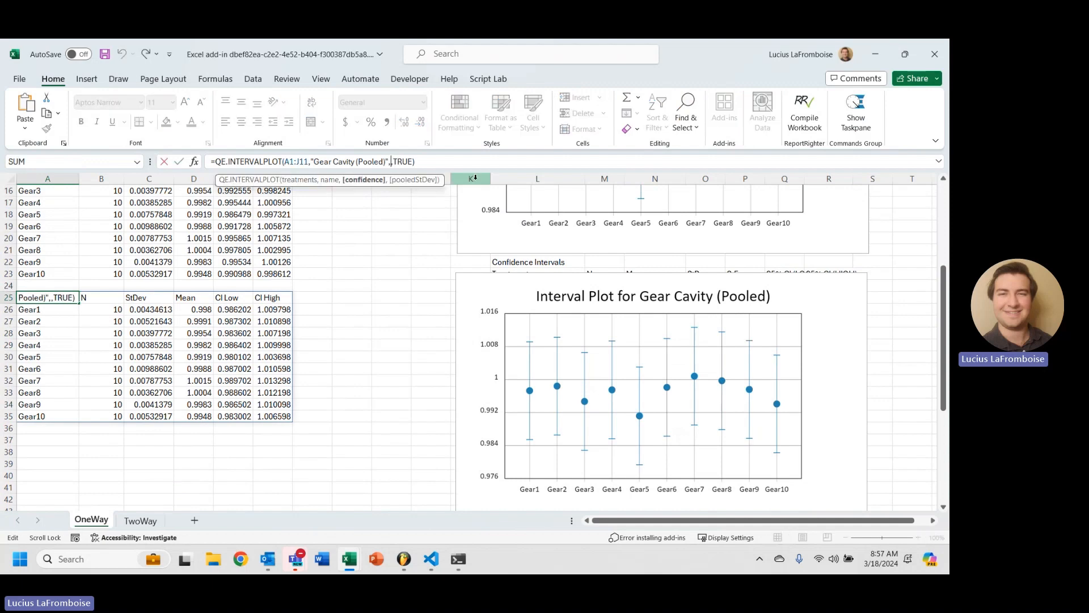
key(BackSpace)
text(.9)
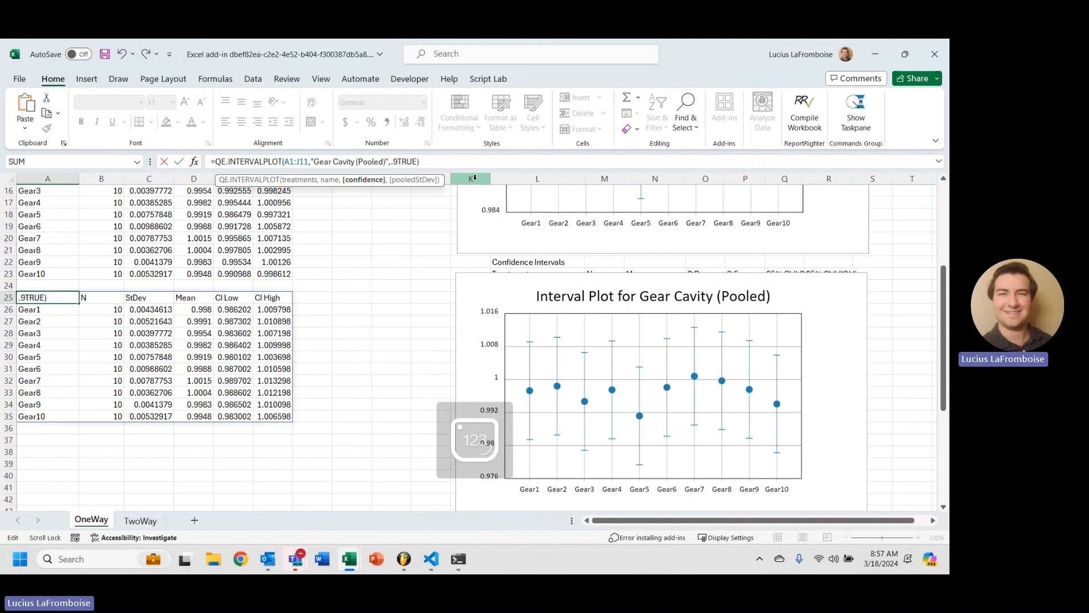
text(9,)
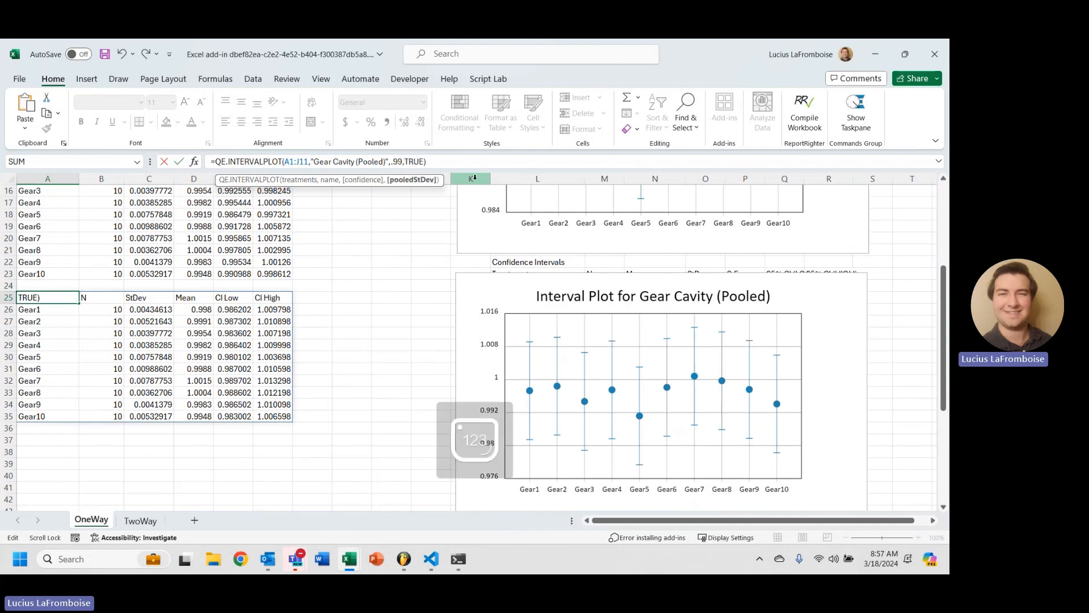
key(Return)
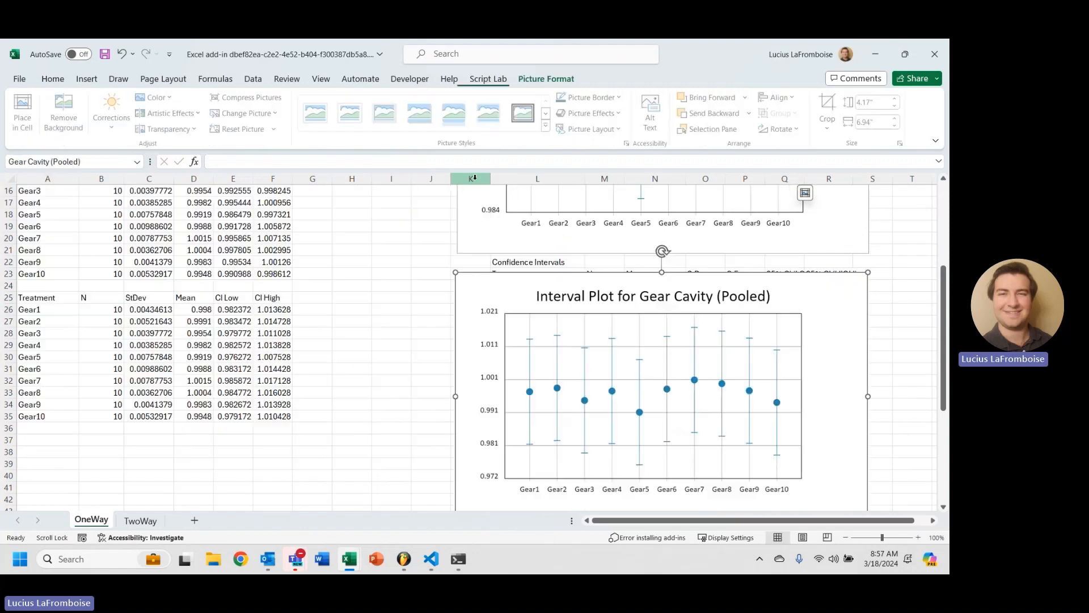
scroll(678, 372, up, 3)
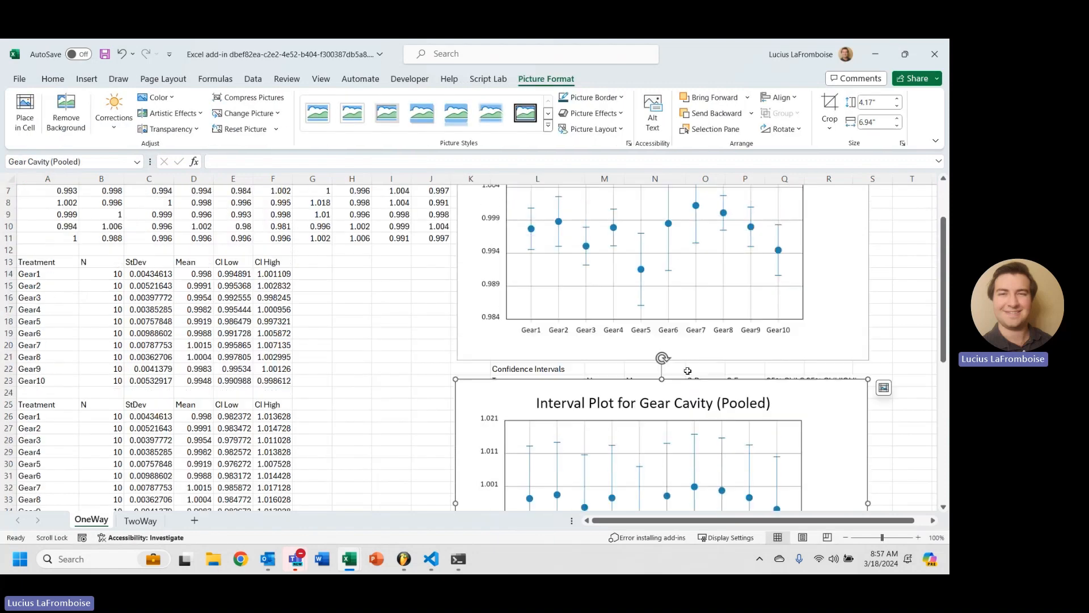
scroll(664, 389, down, 3)
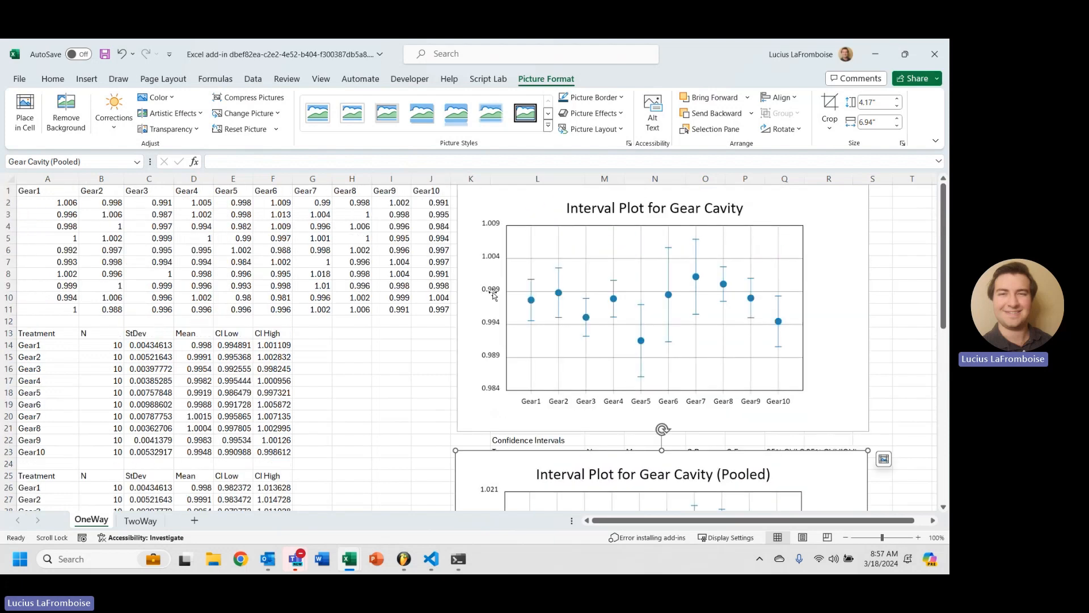
- Move both interval plots over columns A to I, the pooled one starting at row 24, to uncover the ANOVA and confidence interval tables
drag(640, 381, 307, 393)
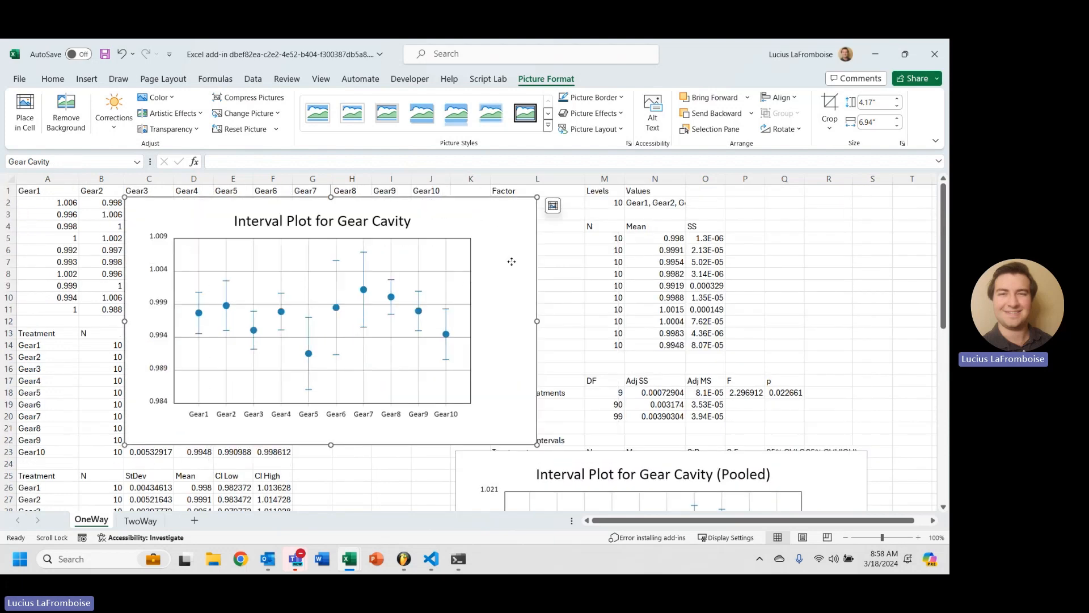
drag(511, 261, 403, 248)
scroll(666, 281, down, 2)
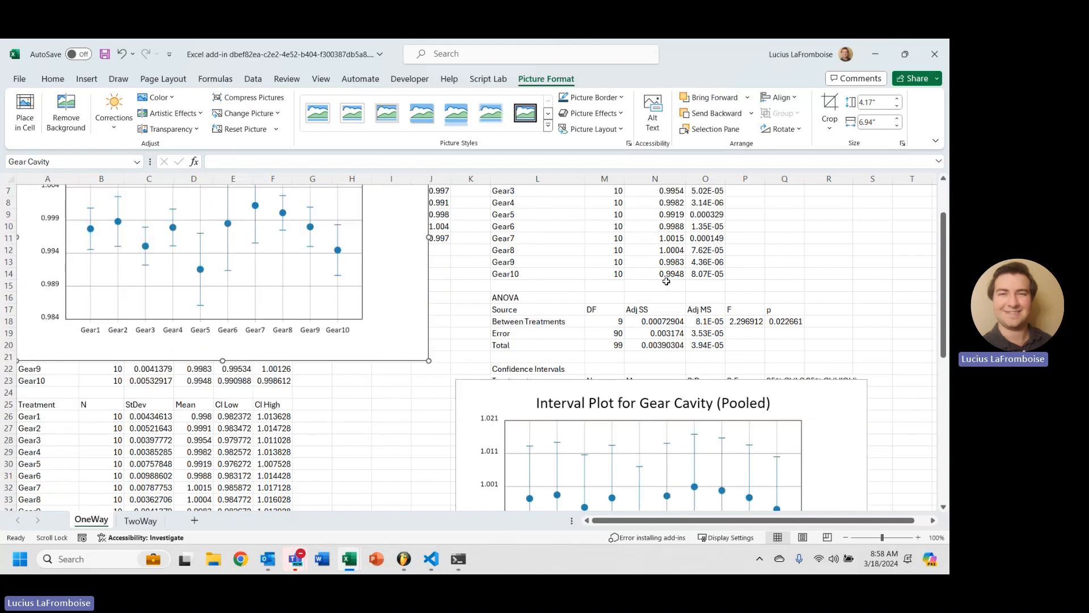
scroll(667, 281, down, 4)
click(471, 254)
drag(472, 254, 32, 269)
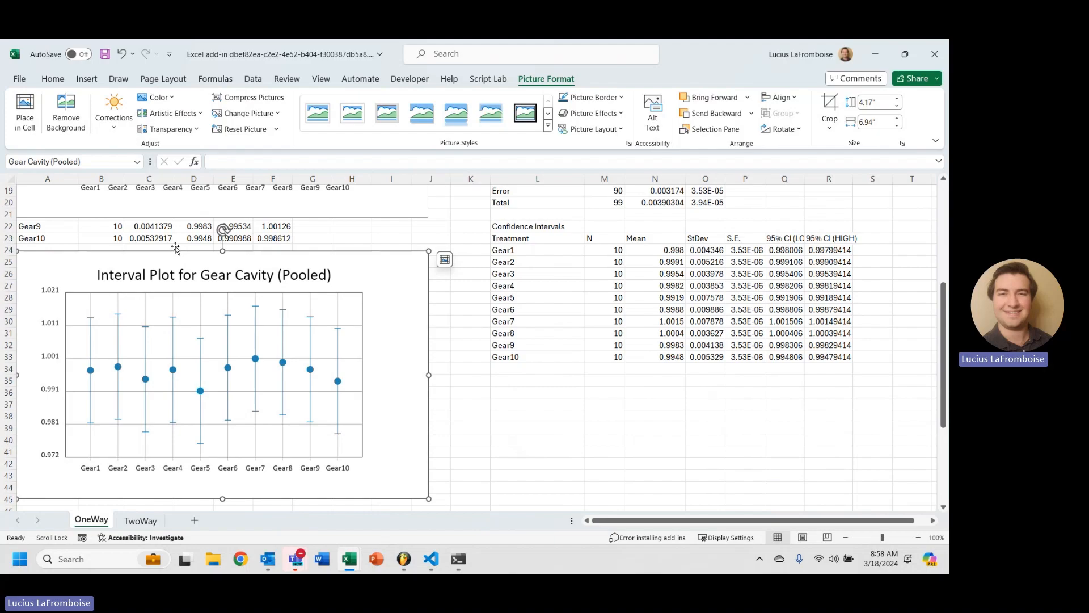